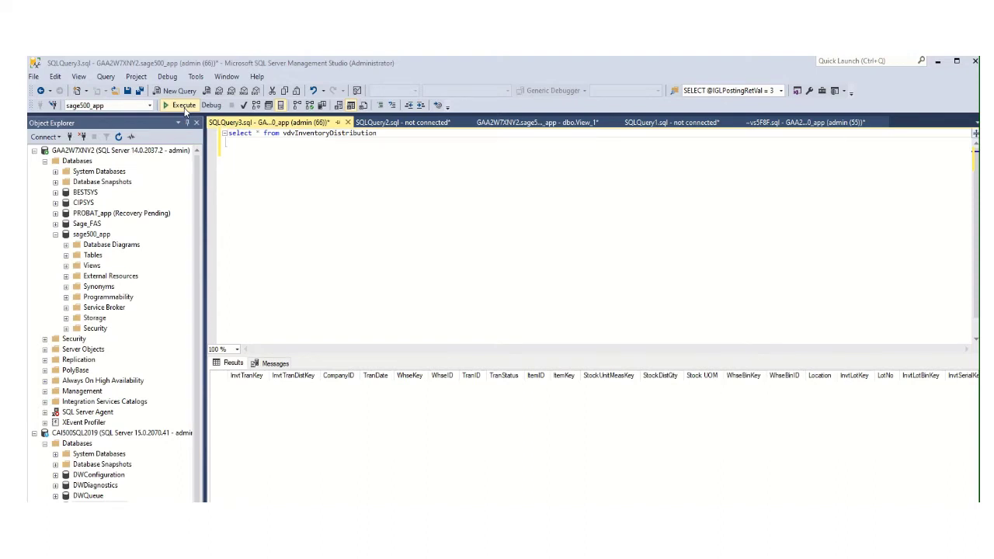
Run the select query against vdvInventoryDistribution to list its rows.
{"action": "left_click", "coordinate": [184, 107]}
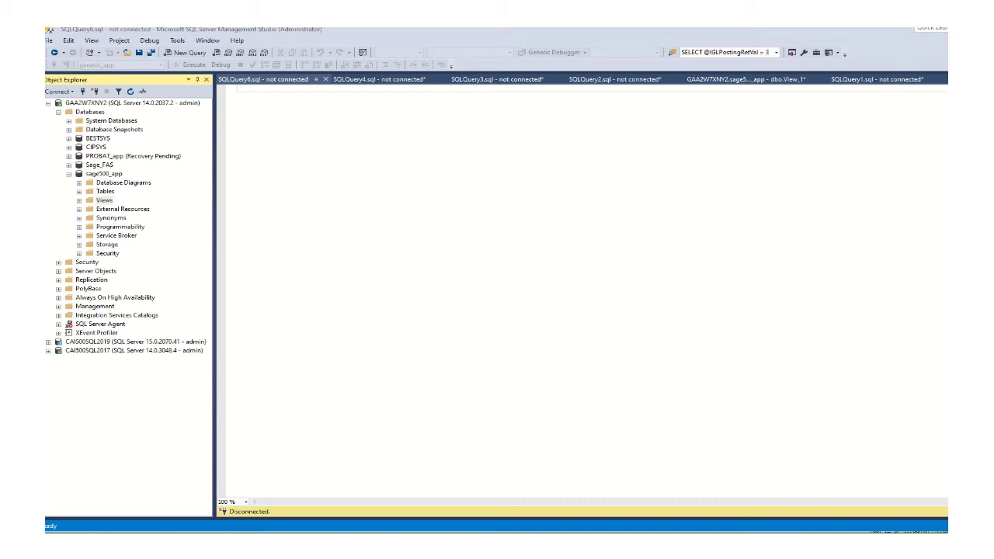
Re-expand sage500_app and start a new view from its Views folder.
{"action": "key", "text": "Left"}
{"action": "key", "text": "Left"}
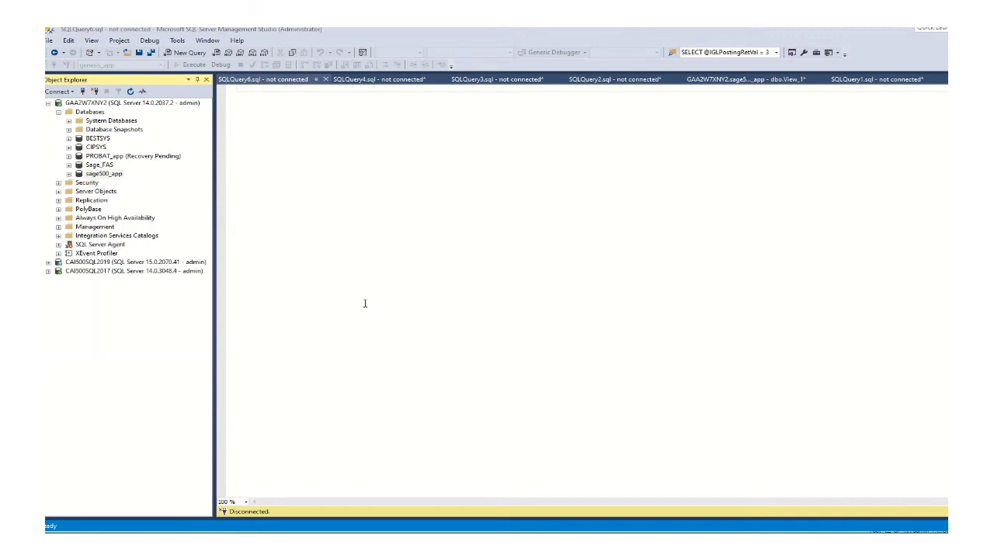
{"action": "left_click", "coordinate": [69, 174]}
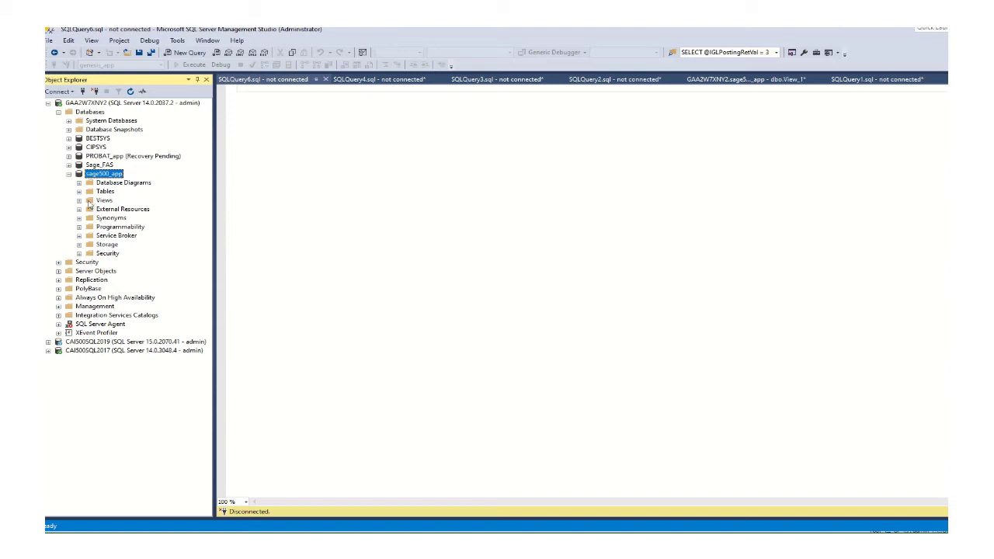
{"action": "right_click", "coordinate": [91, 204]}
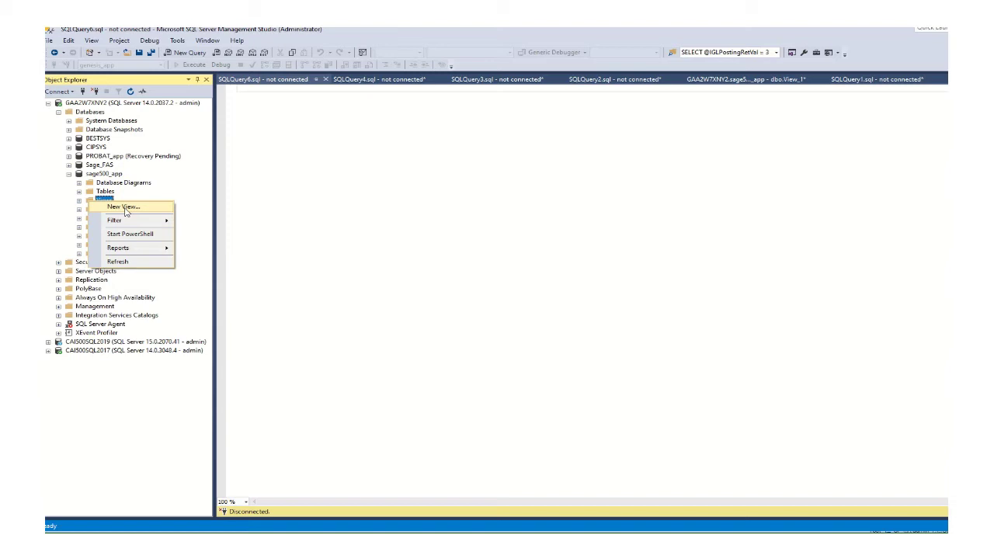
{"action": "left_click", "coordinate": [124, 206]}
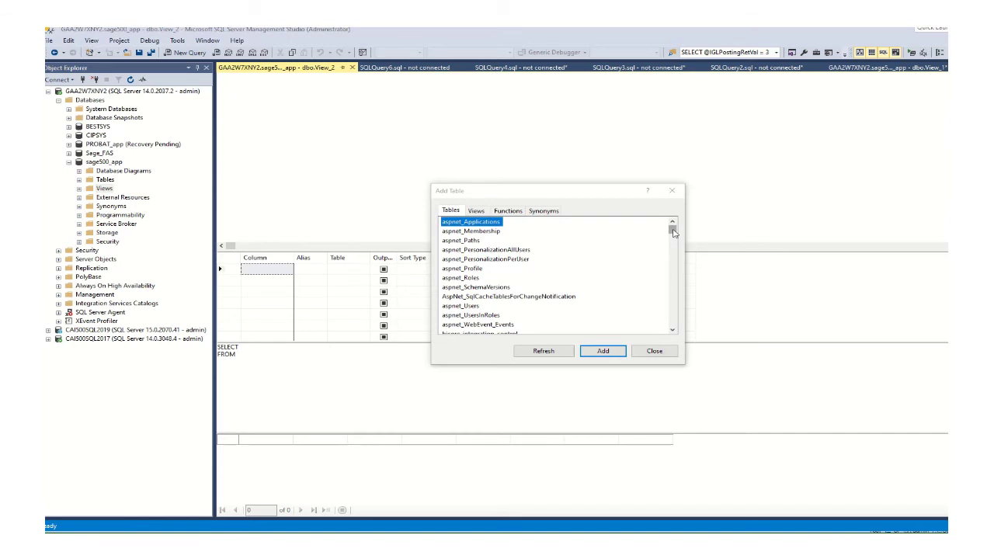
Add the tciMemo and tarInvoice tables to the new view design.
{"action": "left_click_drag", "start_coordinate": [673, 232], "coordinate": [680, 258]}
{"action": "left_click", "coordinate": [456, 249]}
{"action": "left_click", "coordinate": [603, 351]}
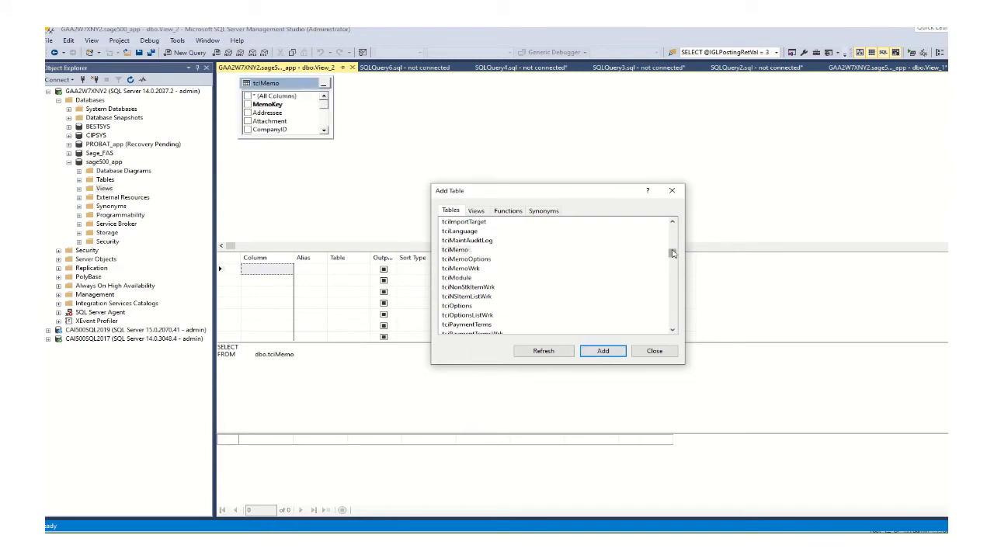
{"action": "left_click_drag", "start_coordinate": [672, 254], "coordinate": [672, 247]}
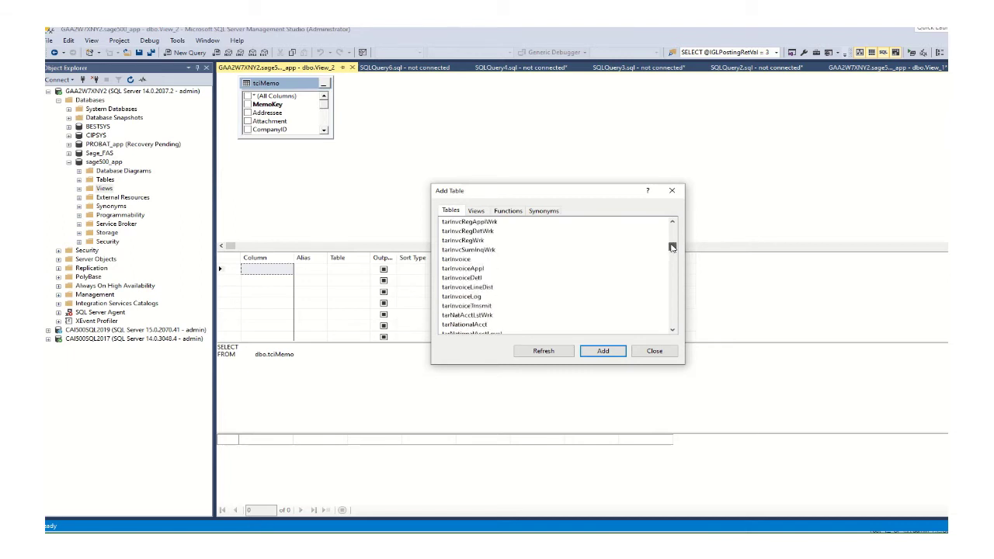
{"action": "left_click", "coordinate": [462, 261]}
{"action": "left_click", "coordinate": [602, 352]}
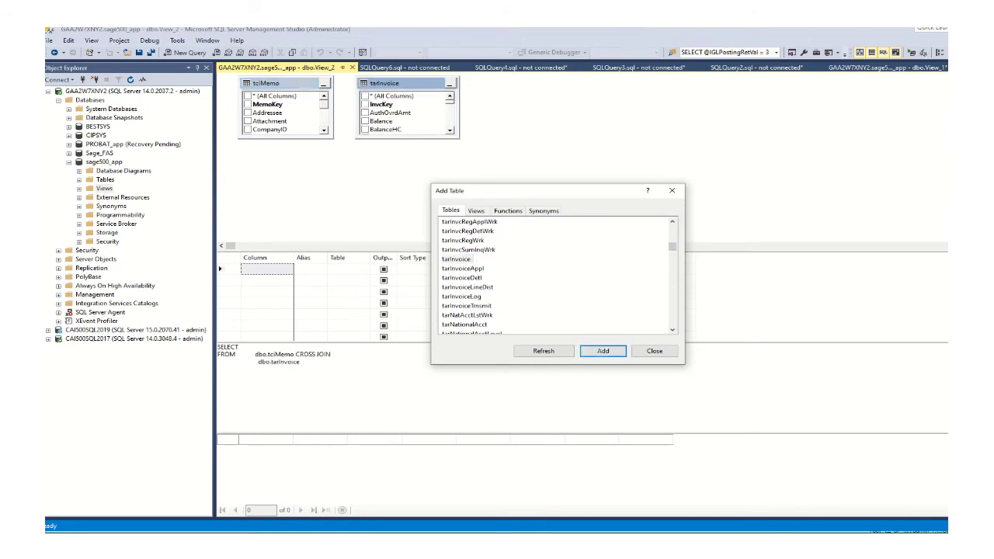
{"action": "left_click", "coordinate": [655, 351]}
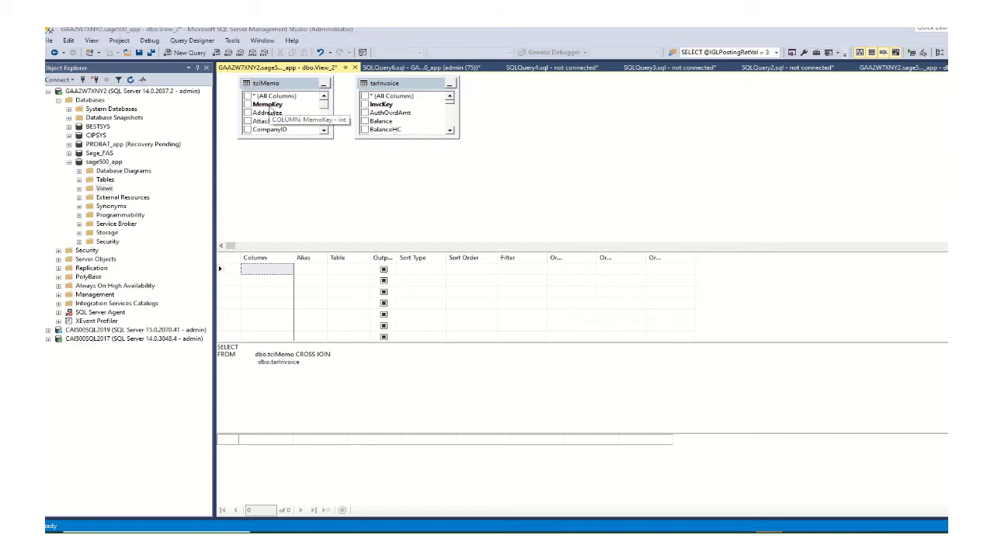
Join tciMemo.MemoKey to tarInvoice.InvcKey and make the tciMemo box taller.
{"action": "left_click_drag", "start_coordinate": [275, 108], "coordinate": [381, 109]}
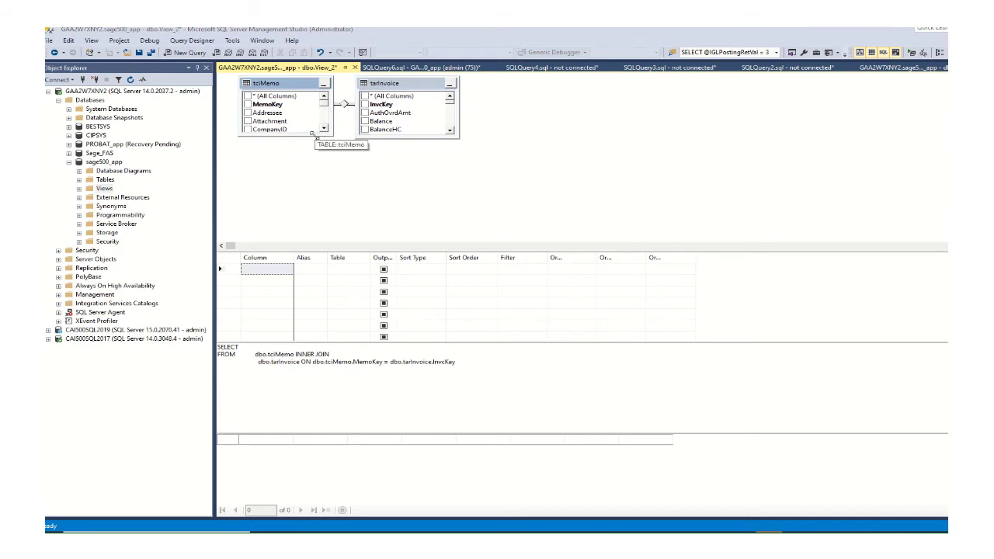
{"action": "left_click_drag", "start_coordinate": [314, 140], "coordinate": [321, 228]}
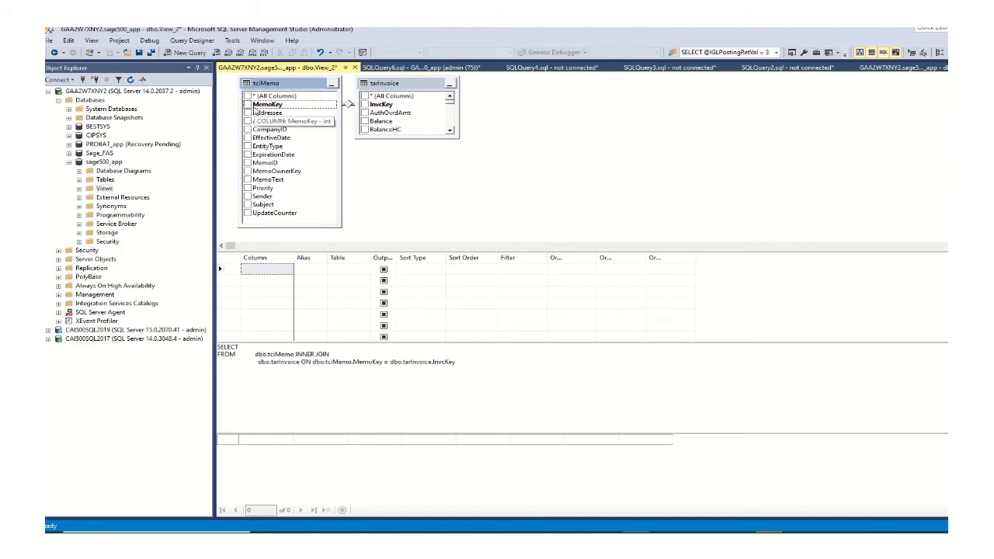
Tick tciMemo's MemoKey, Addressee, CompanyID, EffectiveDate, ExpirationDate, MemoID, MemoOwnerKey, MemoText and Subject.
{"action": "left_click", "coordinate": [247, 104]}
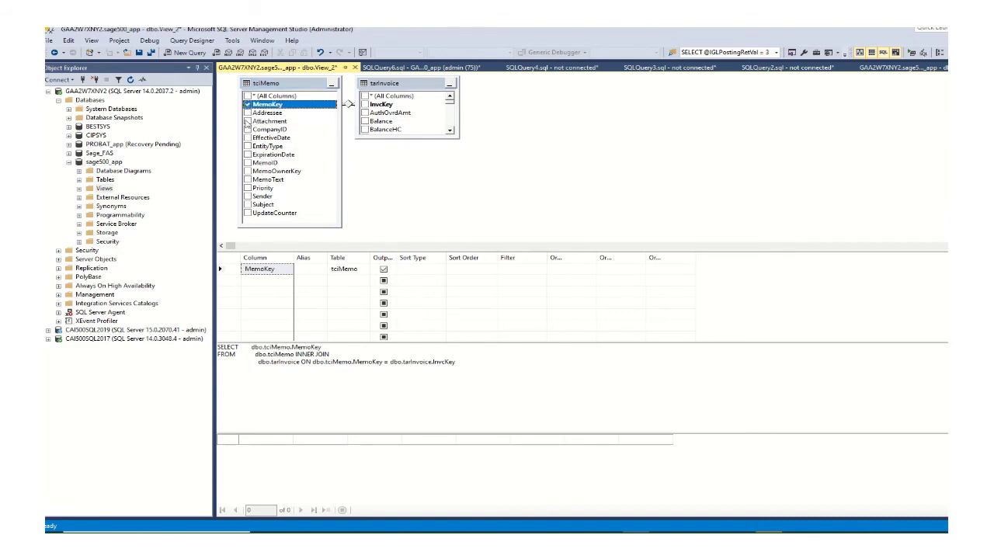
{"action": "left_click", "coordinate": [247, 113]}
{"action": "left_click", "coordinate": [247, 129]}
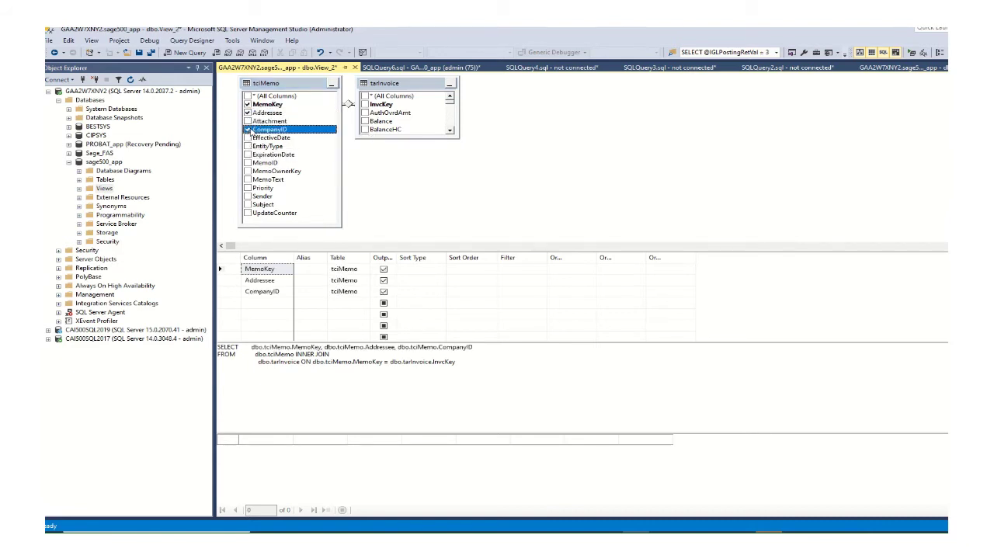
{"action": "left_click", "coordinate": [247, 137]}
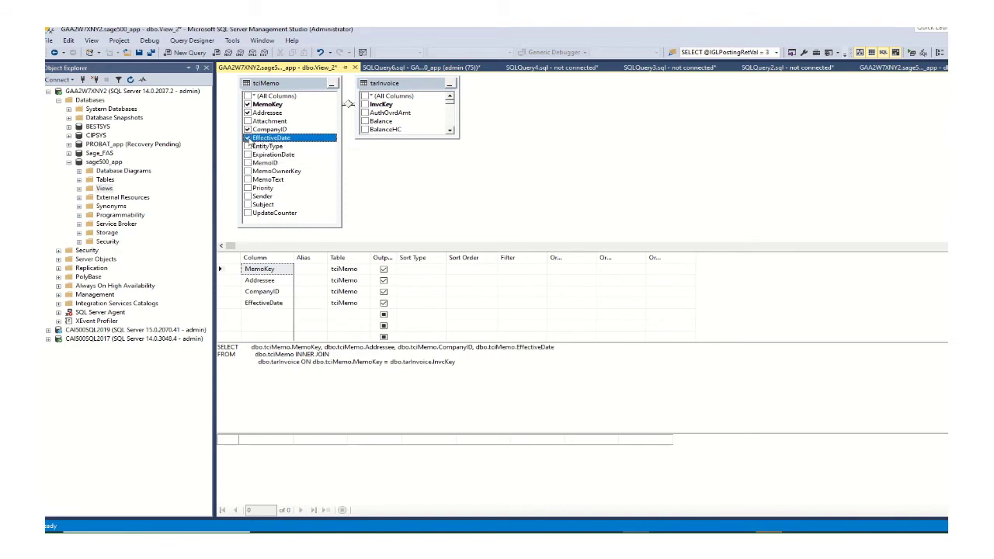
{"action": "left_click", "coordinate": [247, 154]}
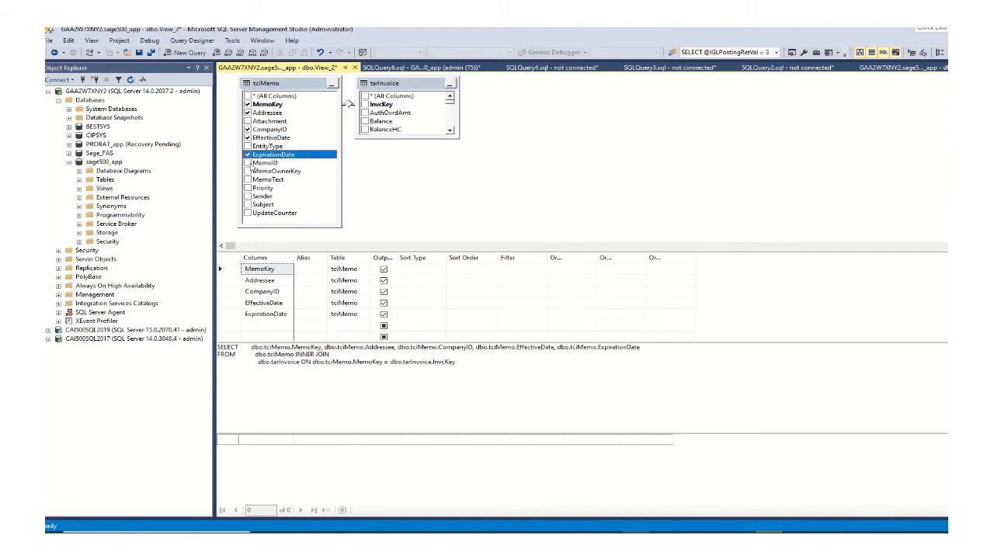
{"action": "left_click", "coordinate": [247, 163]}
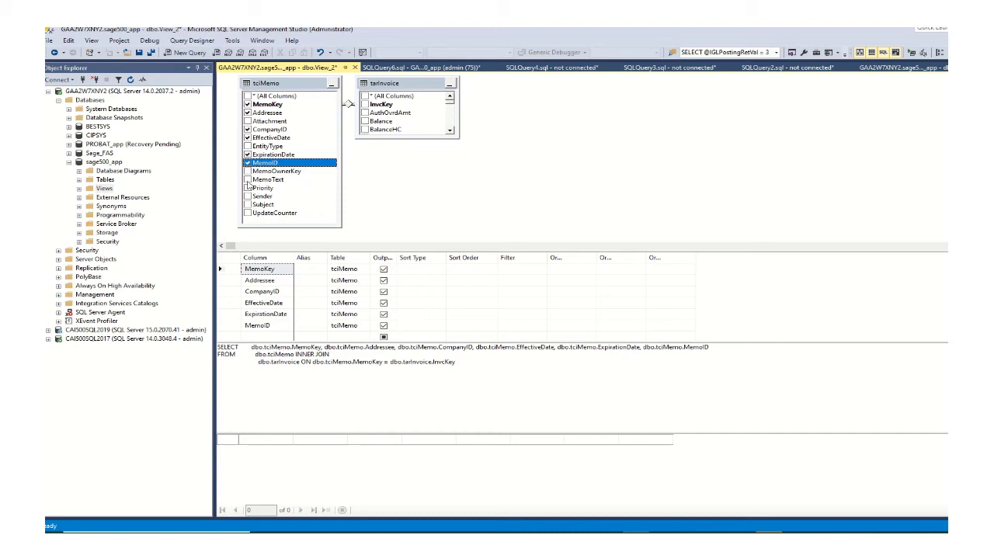
{"action": "left_click", "coordinate": [247, 171]}
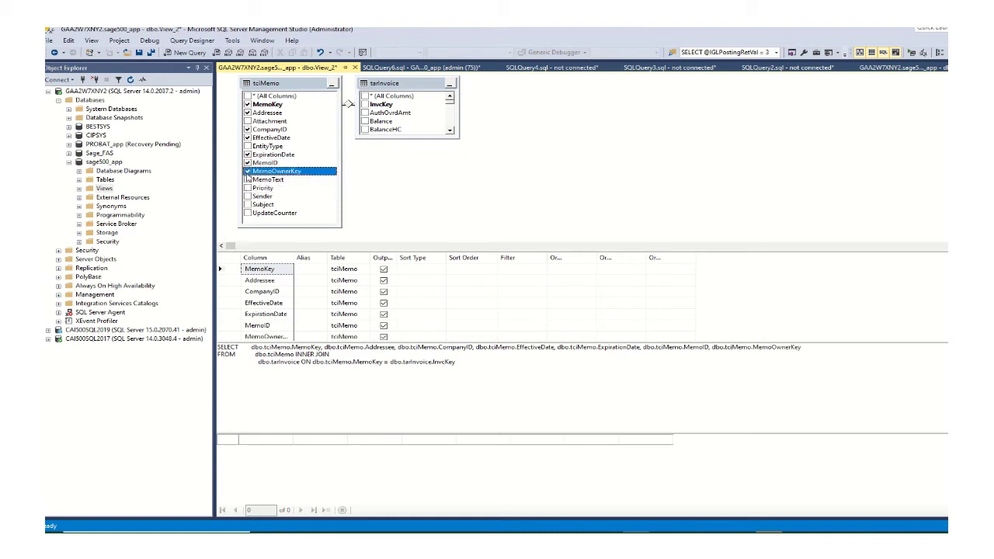
{"action": "left_click", "coordinate": [247, 180]}
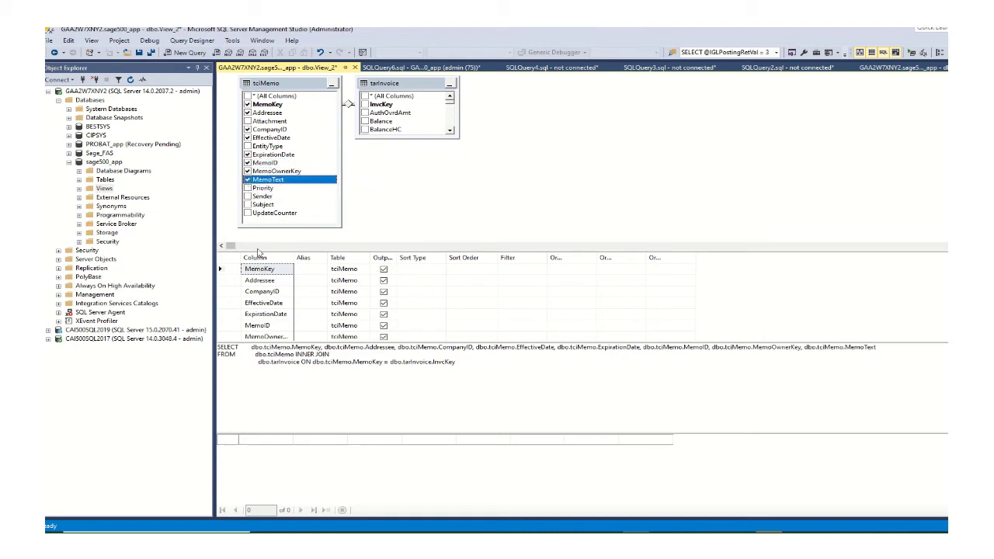
{"action": "left_click", "coordinate": [248, 205]}
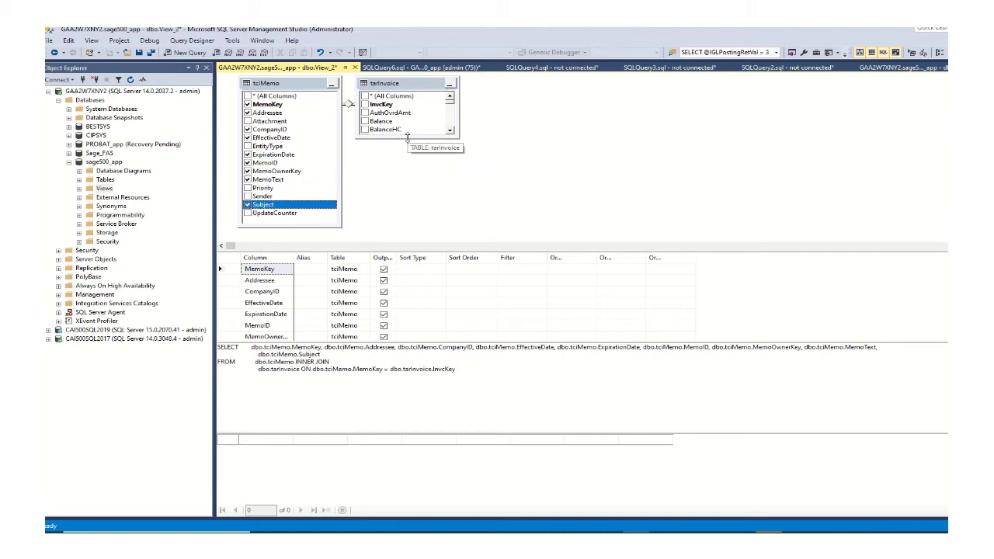
Enlarge tarInvoice and tick its InvcKey, TranID, TranAmtHC and TranDate columns.
{"action": "left_click_drag", "start_coordinate": [407, 137], "coordinate": [408, 184]}
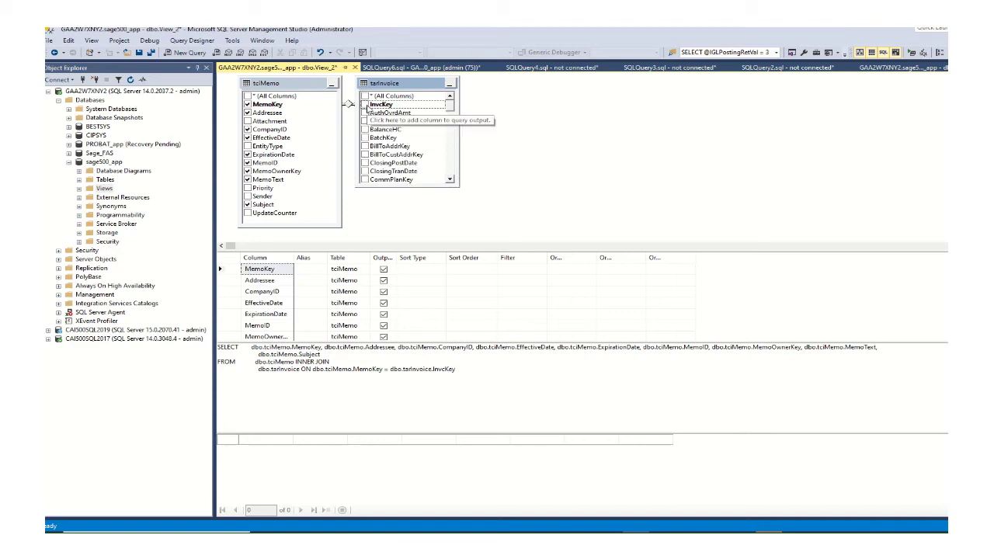
{"action": "left_click", "coordinate": [365, 104]}
{"action": "left_click_drag", "start_coordinate": [456, 108], "coordinate": [455, 149]}
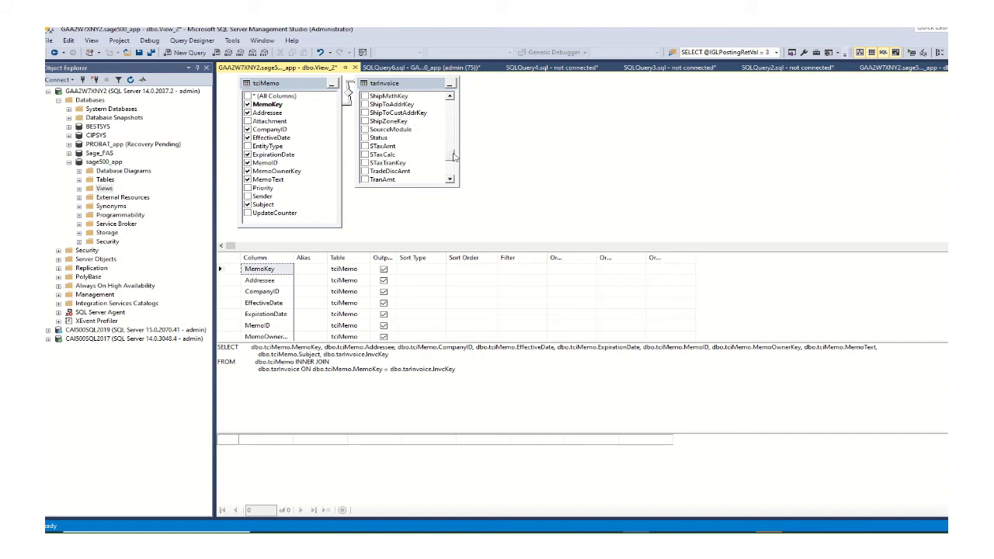
{"action": "scroll", "coordinate": [453, 158], "scroll_direction": "down", "scroll_amount": 3}
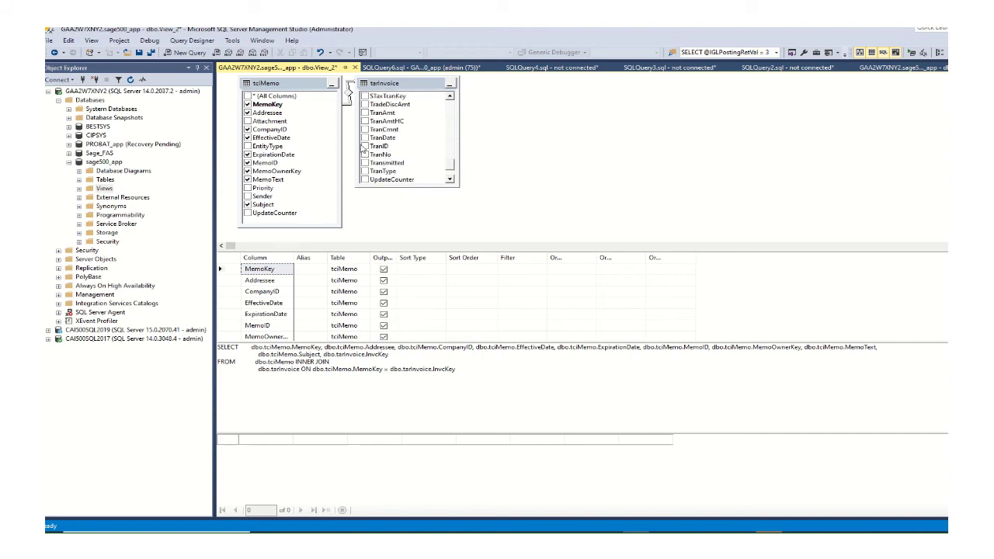
{"action": "left_click", "coordinate": [364, 146]}
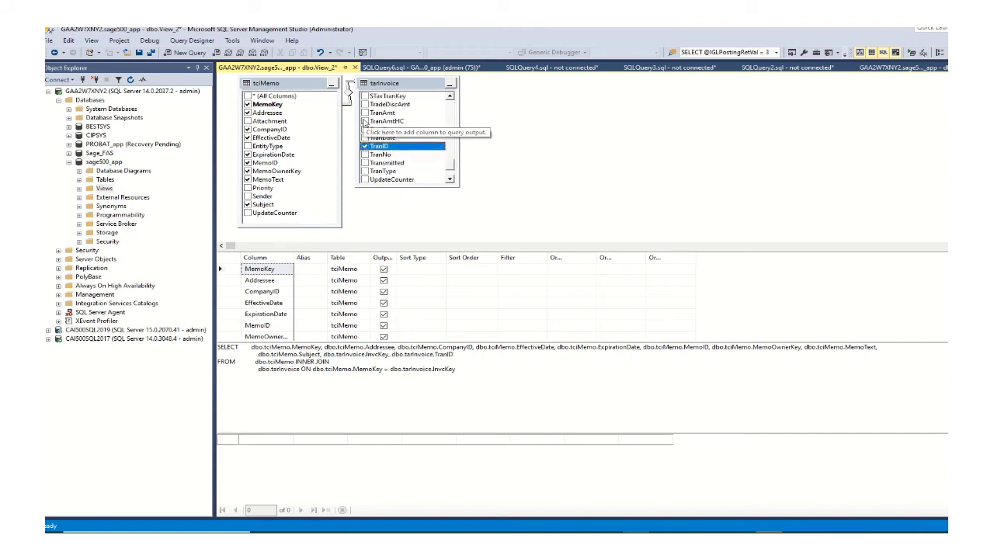
{"action": "left_click", "coordinate": [365, 121]}
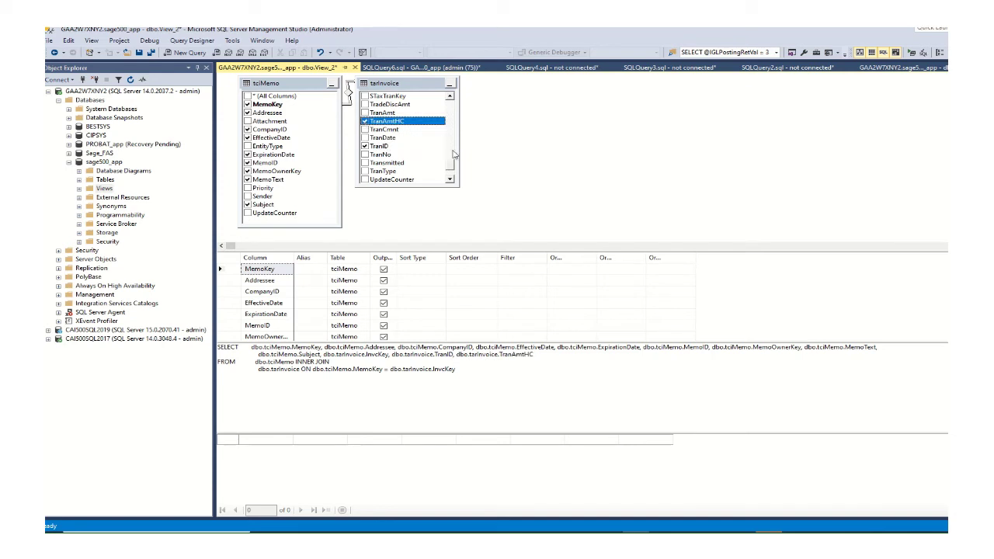
{"action": "left_click", "coordinate": [364, 138]}
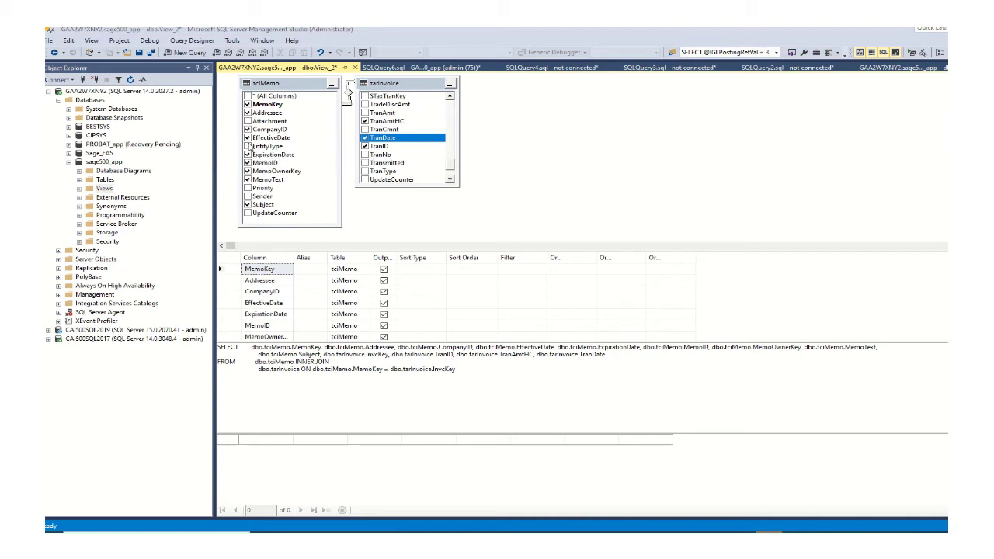
Tick EntityType in the tciMemo box to add it to the SELECT list.
{"action": "left_click", "coordinate": [248, 146]}
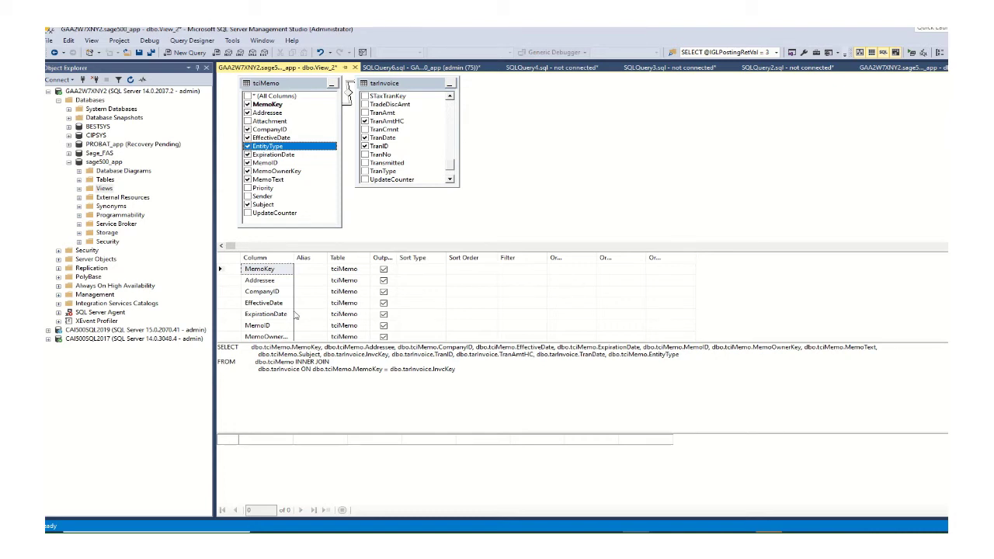
{"action": "scroll", "coordinate": [309, 305], "scroll_direction": "down", "scroll_amount": 3}
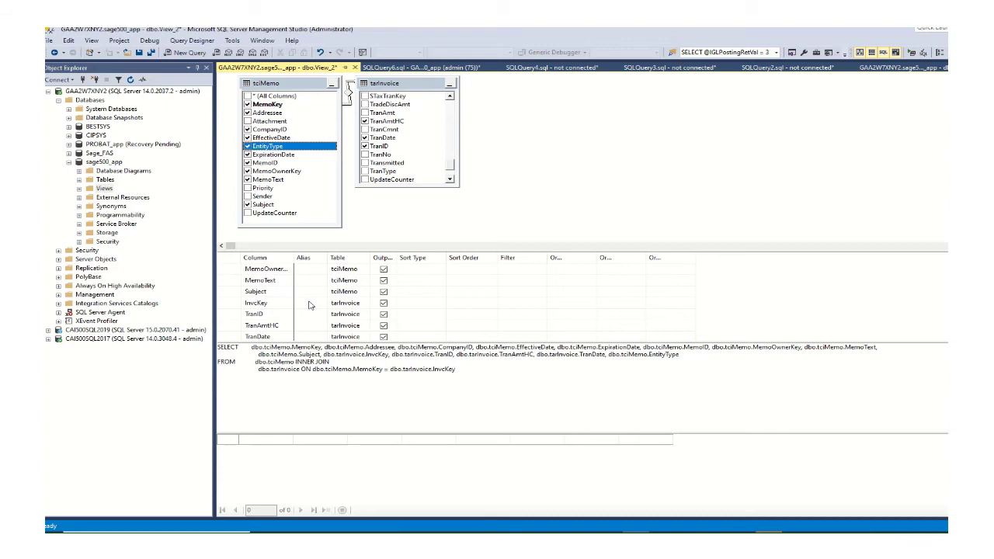
{"action": "scroll", "coordinate": [309, 306], "scroll_direction": "down", "scroll_amount": 1}
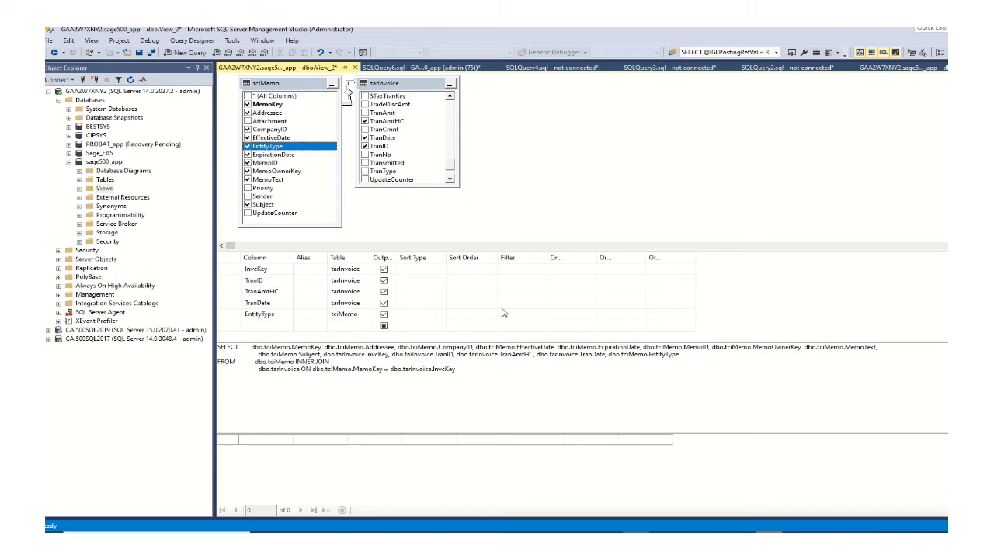
Enter 510 as the EntityType filter in the criteria grid.
{"action": "left_click", "coordinate": [517, 318]}
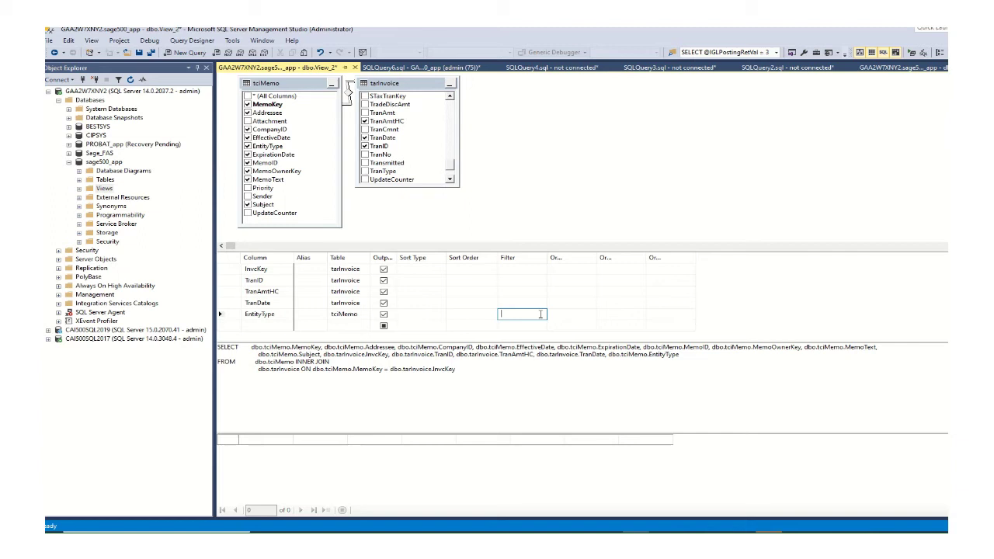
{"action": "type", "text": "510"}
{"action": "key", "text": "Return"}
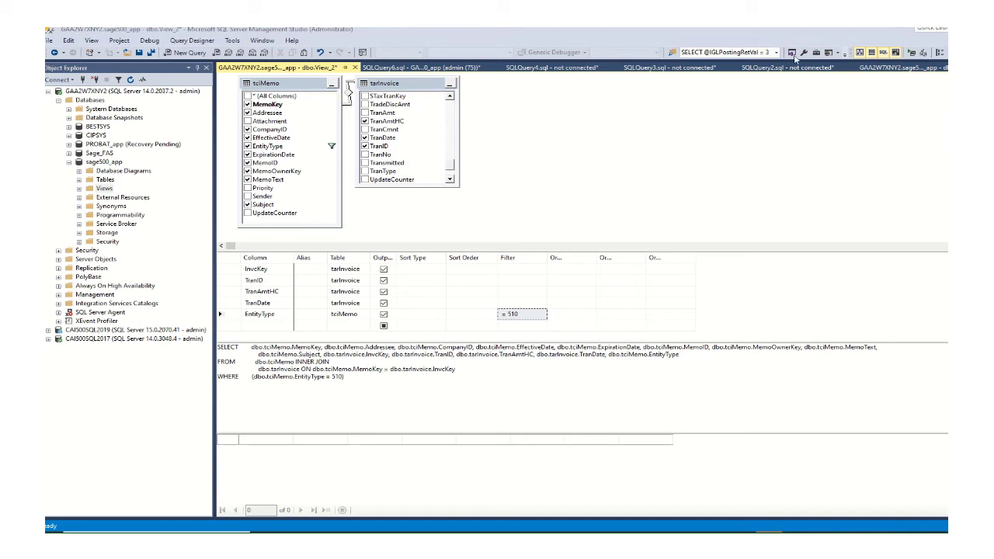
Save the view under the name vdvInvoiceMemo.
{"action": "key", "text": "ctrl+s"}
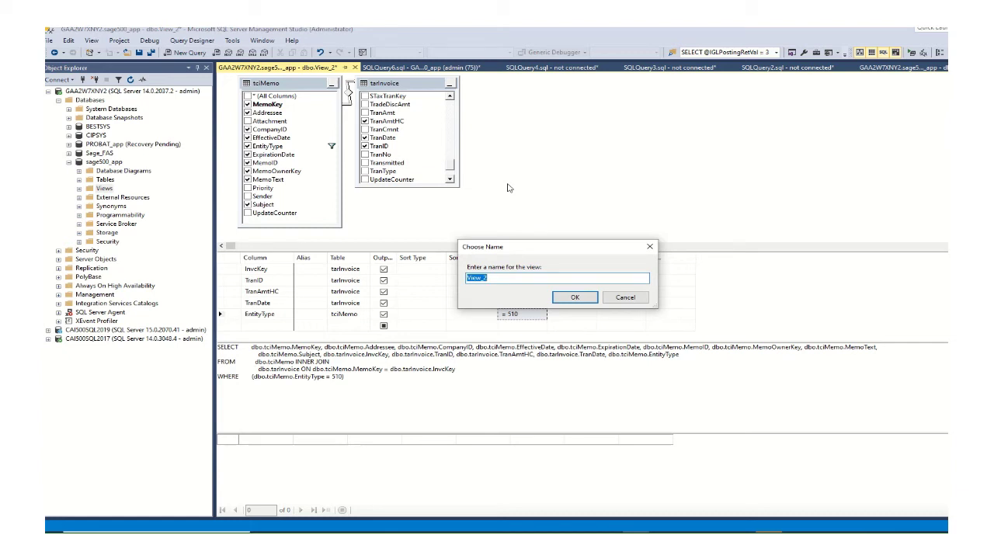
{"action": "type", "text": "vdvInvoiceMemo"}
{"action": "left_click", "coordinate": [576, 299]}
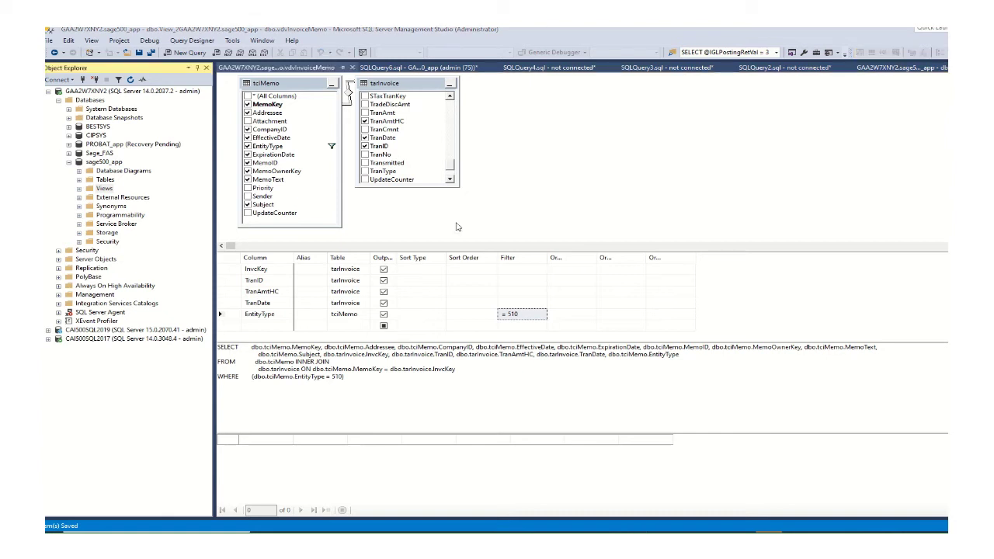
Expand the Views folder and locate dbo.vdvInvoiceMemo in Object Explorer.
{"action": "left_click", "coordinate": [78, 190]}
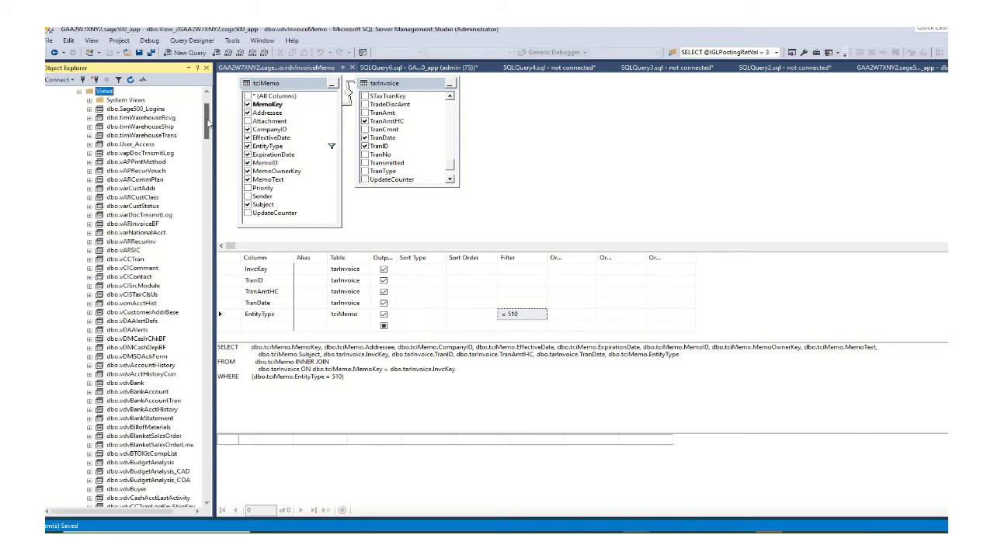
{"action": "left_click_drag", "start_coordinate": [207, 122], "coordinate": [221, 167]}
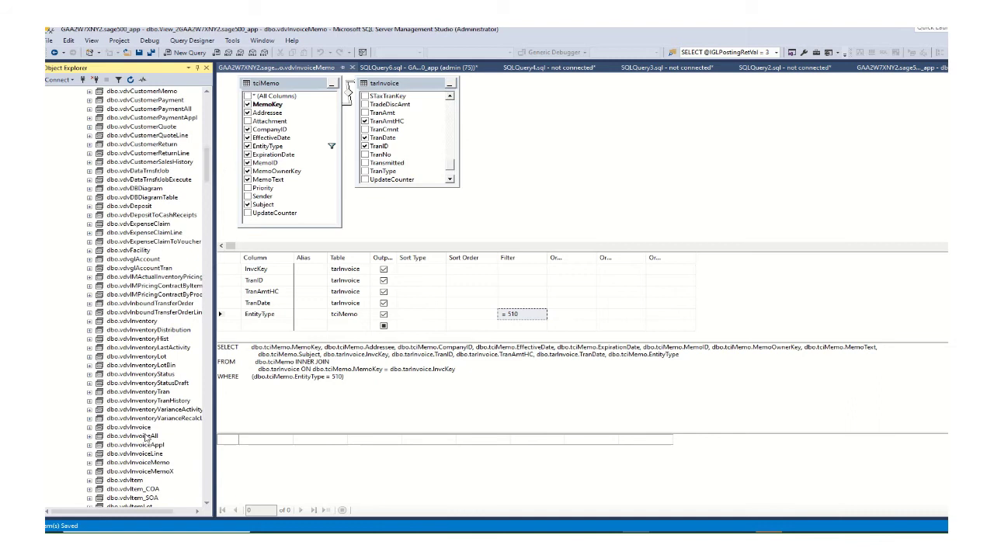
{"action": "left_click", "coordinate": [132, 463]}
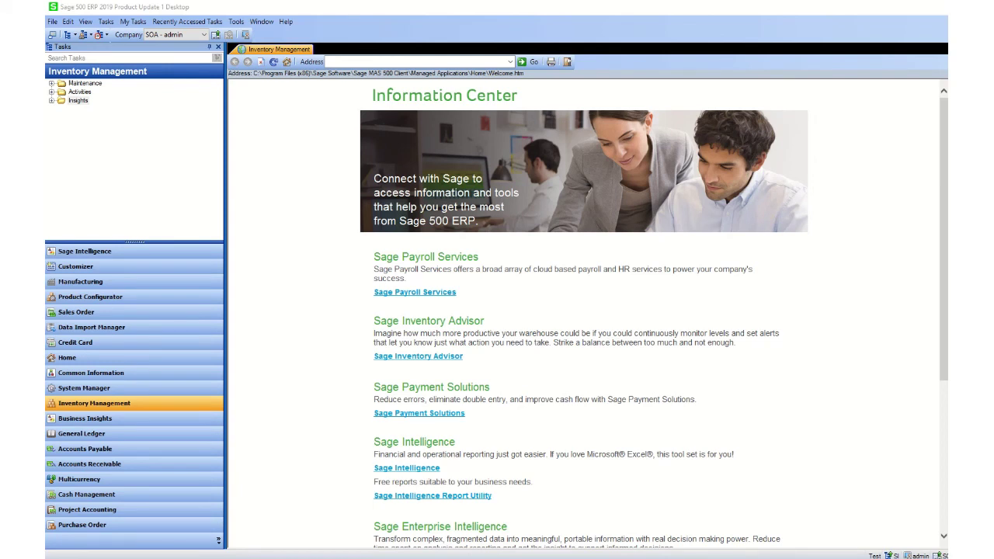
In Business Insights, expand Explore > Sales and bring up the task menu on Quotes.
{"action": "left_click", "coordinate": [94, 420]}
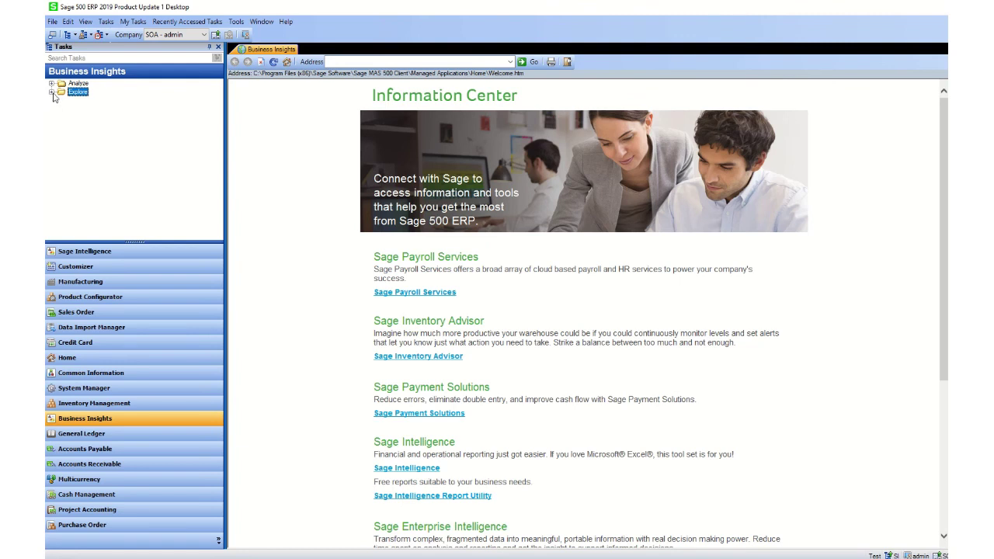
{"action": "left_click", "coordinate": [51, 92]}
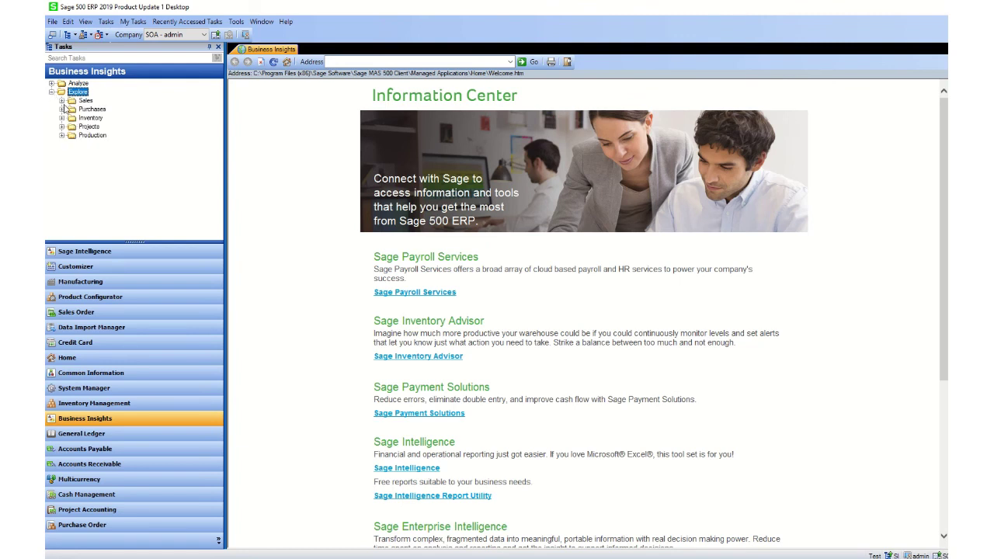
{"action": "left_click", "coordinate": [63, 101]}
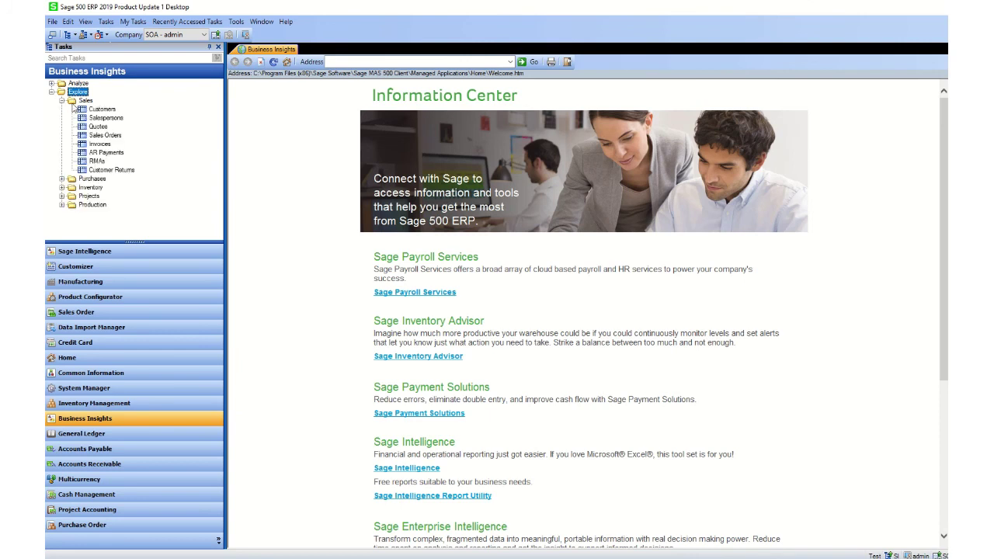
{"action": "right_click", "coordinate": [137, 128]}
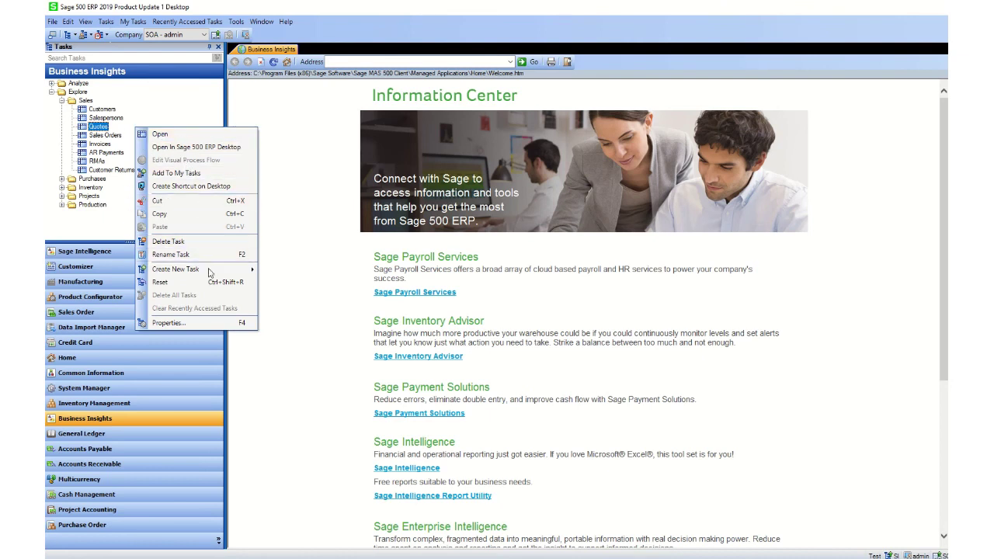
{"action": "mouse_move", "coordinate": [216, 277]}
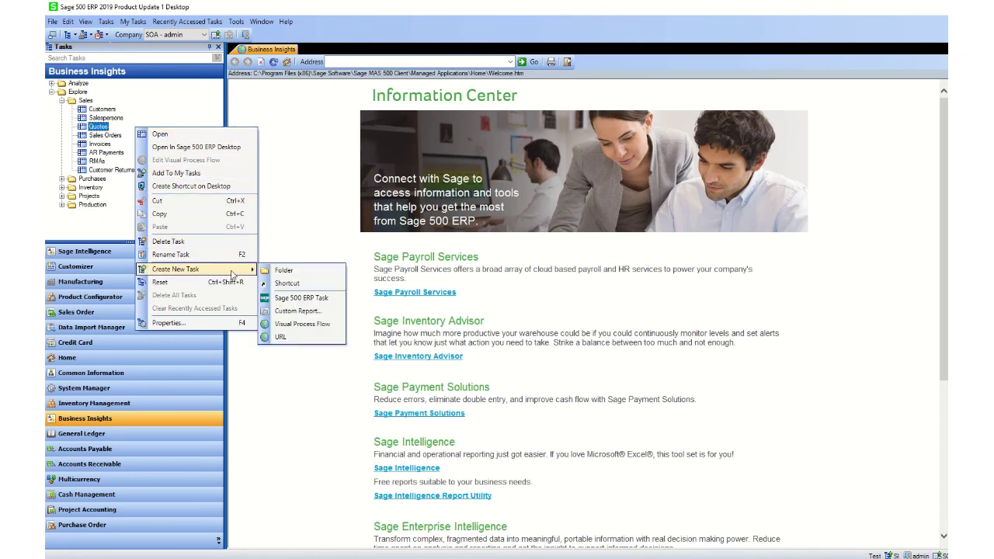
Create a Sage 500 ERP task with module Business Insights - Explorer and task Invoice Memos.
{"action": "left_click", "coordinate": [317, 301]}
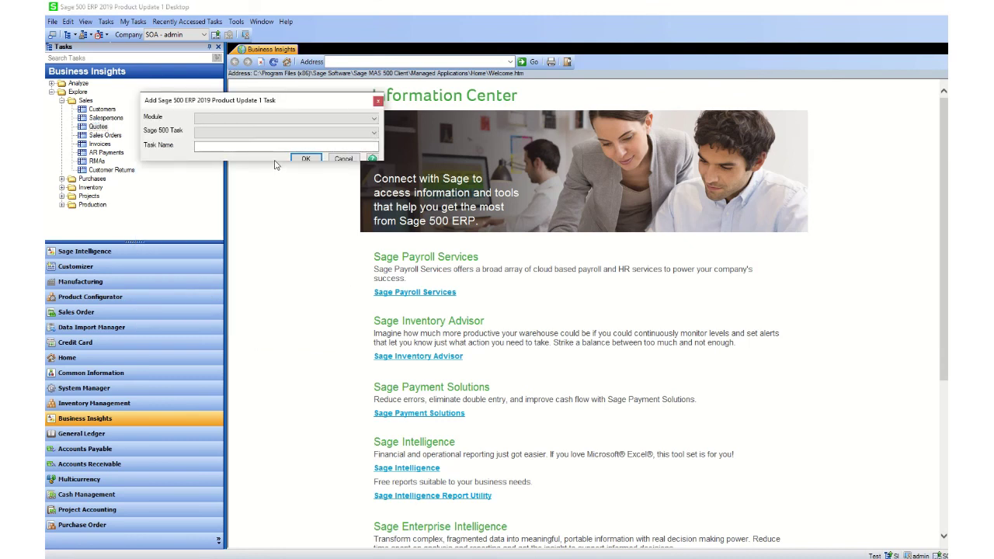
{"action": "left_click", "coordinate": [374, 119]}
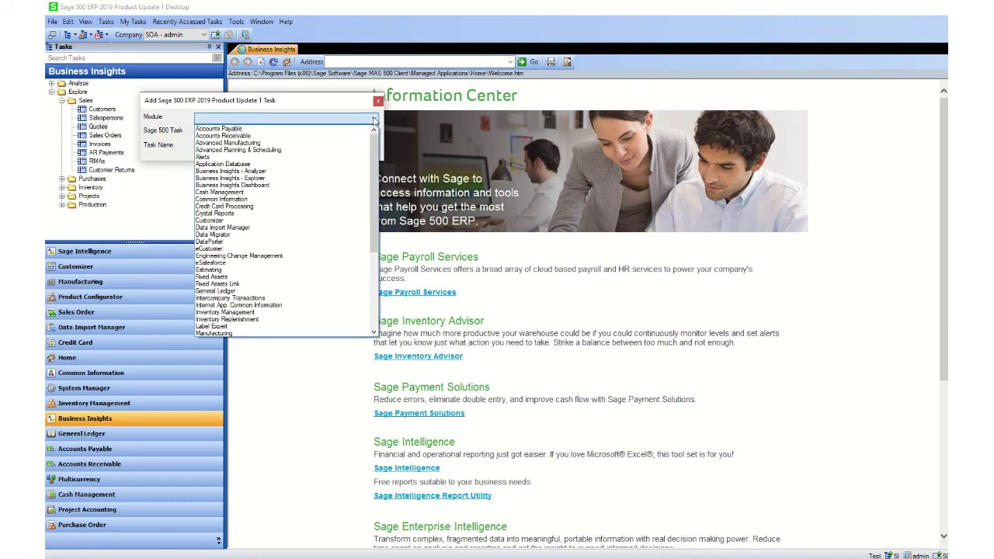
{"action": "left_click", "coordinate": [261, 179]}
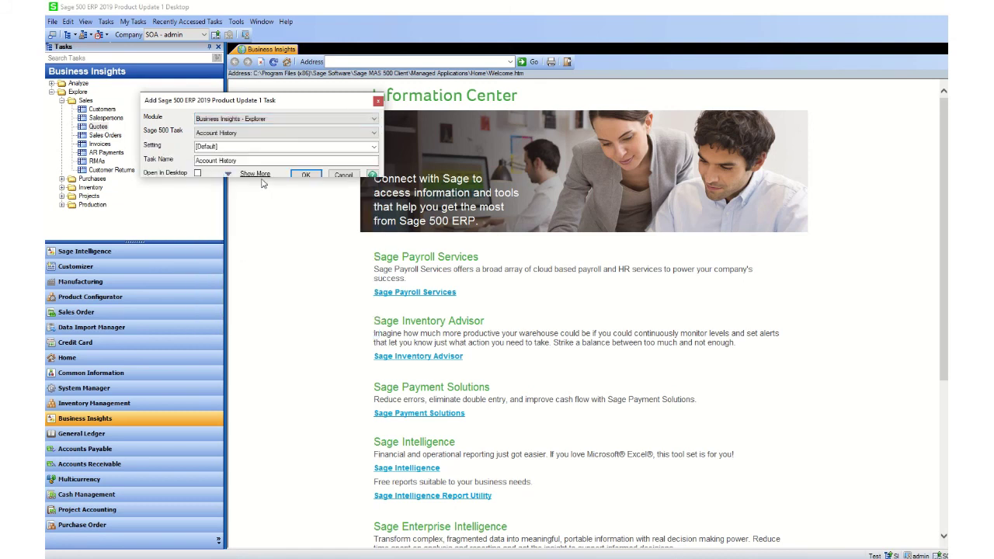
{"action": "left_click", "coordinate": [375, 134]}
{"action": "left_click_drag", "start_coordinate": [374, 155], "coordinate": [376, 211]}
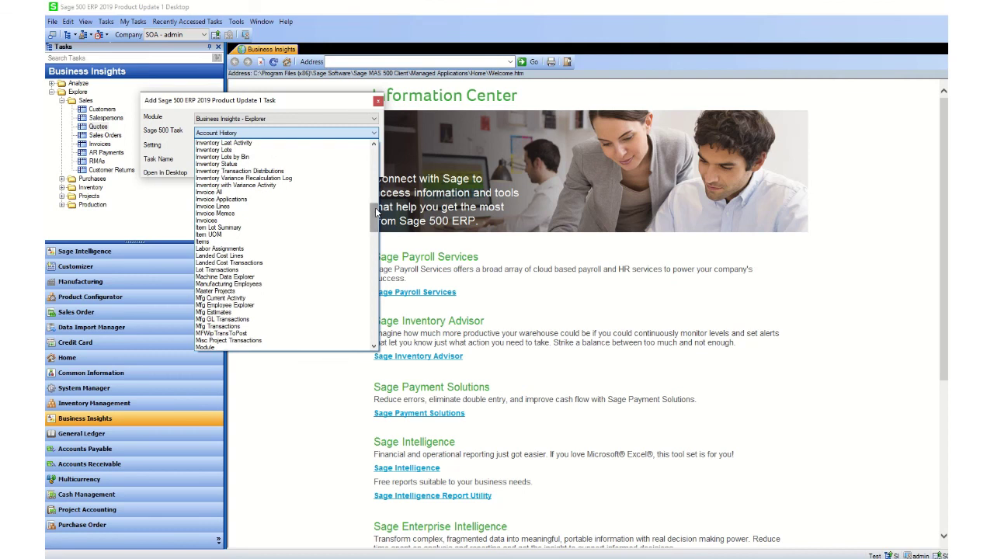
{"action": "left_click", "coordinate": [223, 213]}
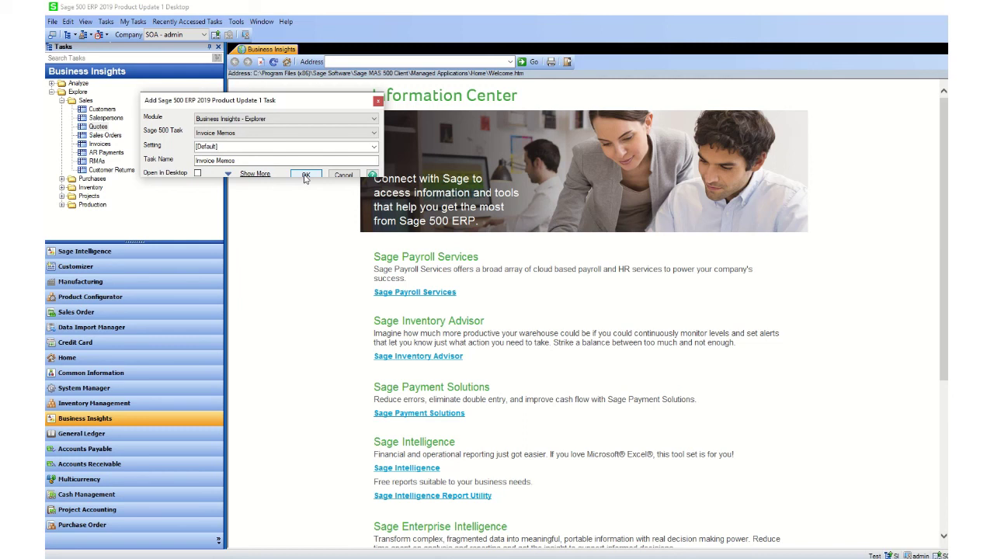
{"action": "left_click", "coordinate": [306, 176]}
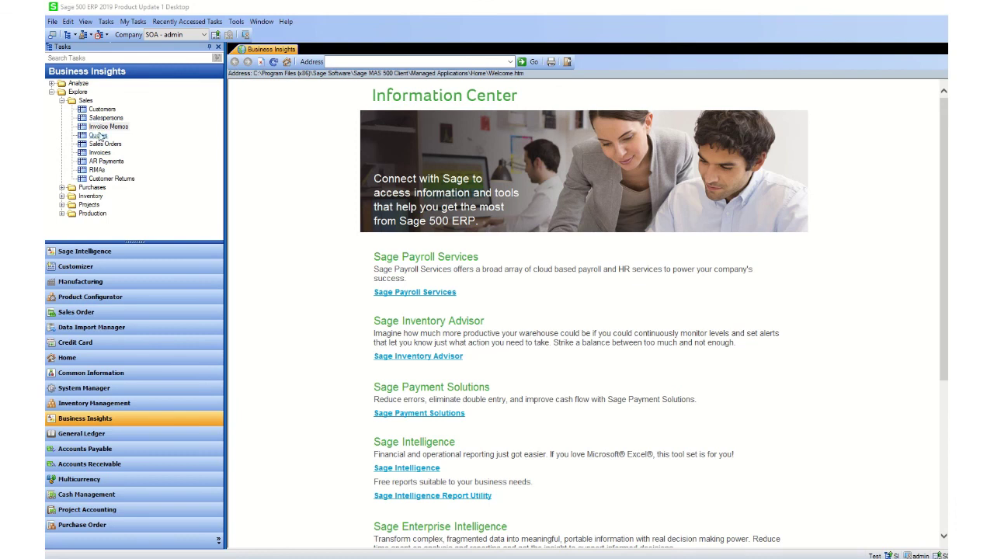
Launch the Invoice Memos explorer and enlarge its window to show all columns.
{"action": "left_click", "coordinate": [106, 128]}
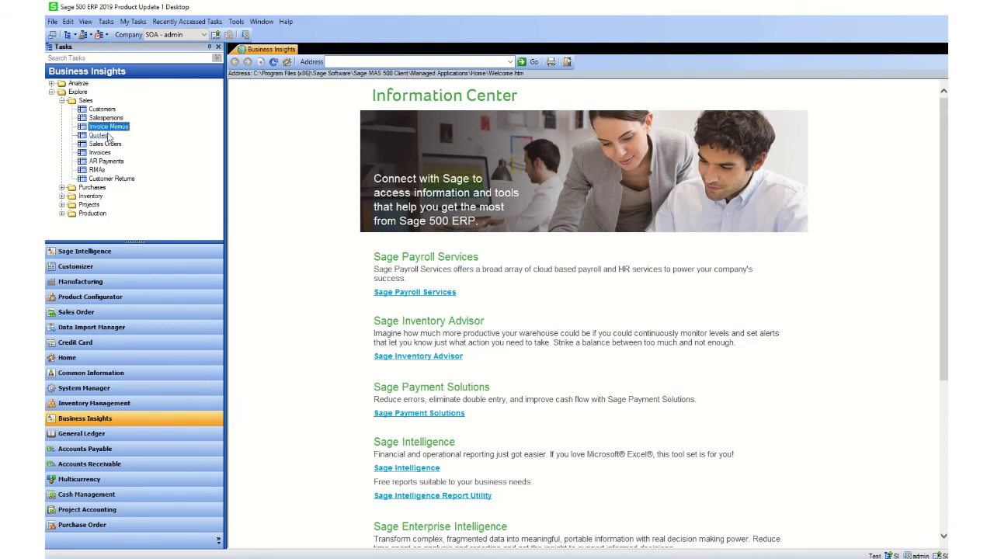
{"action": "double_click", "coordinate": [106, 127]}
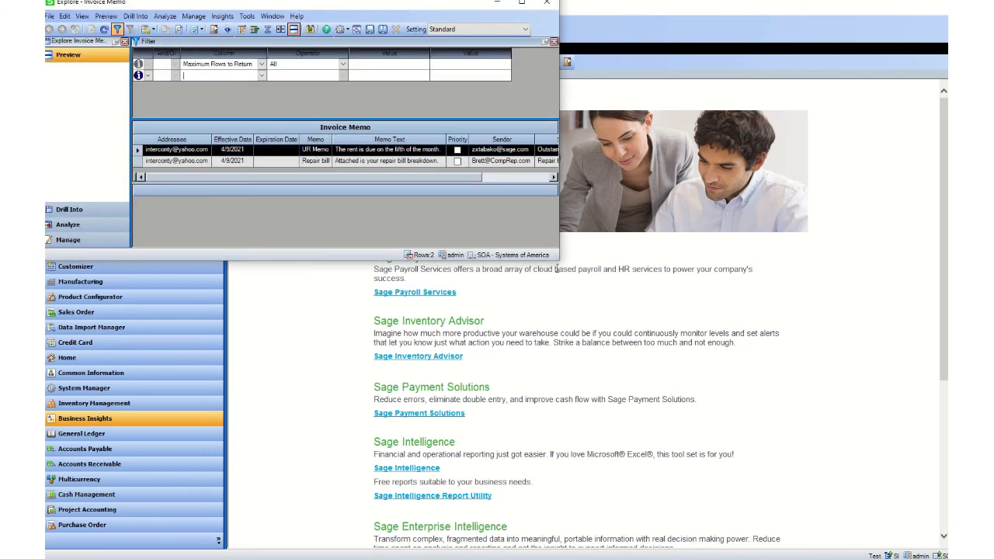
{"action": "left_click_drag", "start_coordinate": [560, 260], "coordinate": [858, 379]}
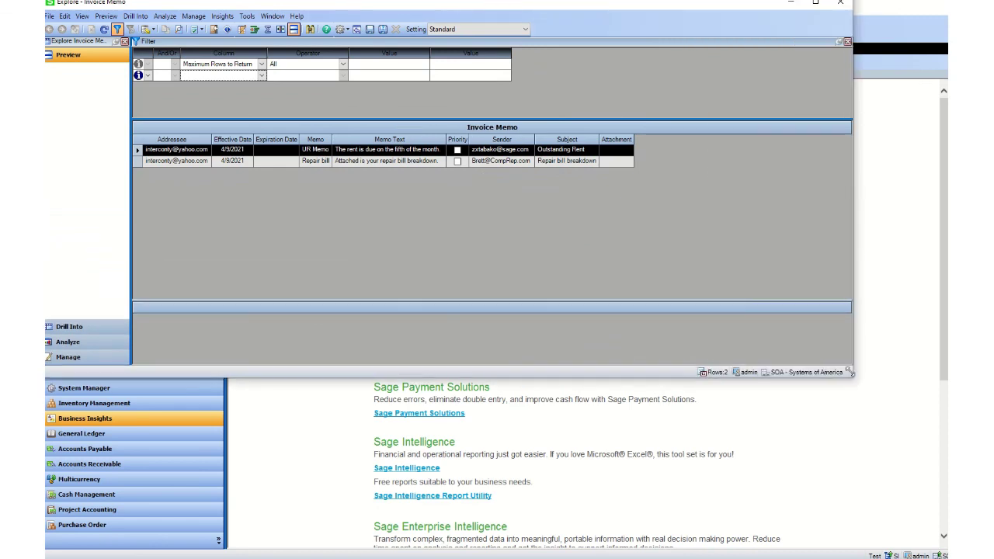